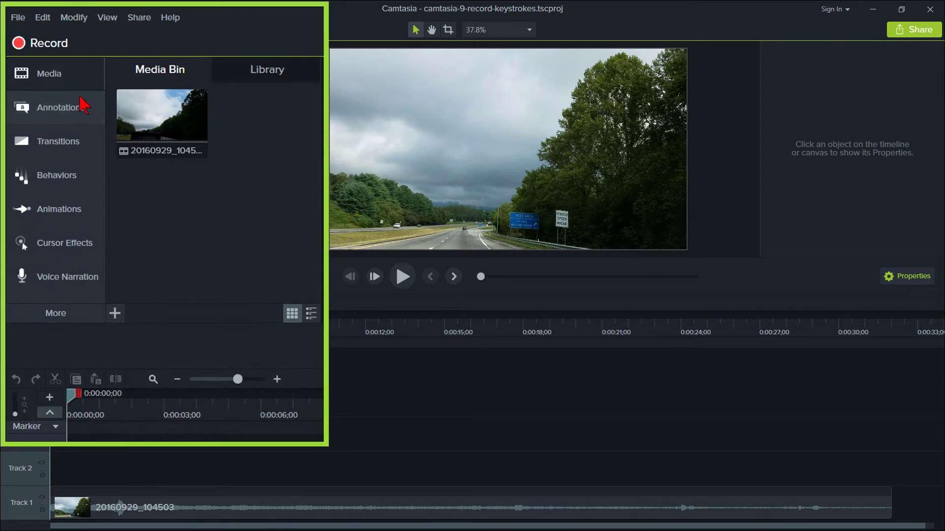
# Place a Ctrl+A keystroke callout from Annotations > Keystroke Callouts onto the video on Track 2
pyautogui.click(77, 108)
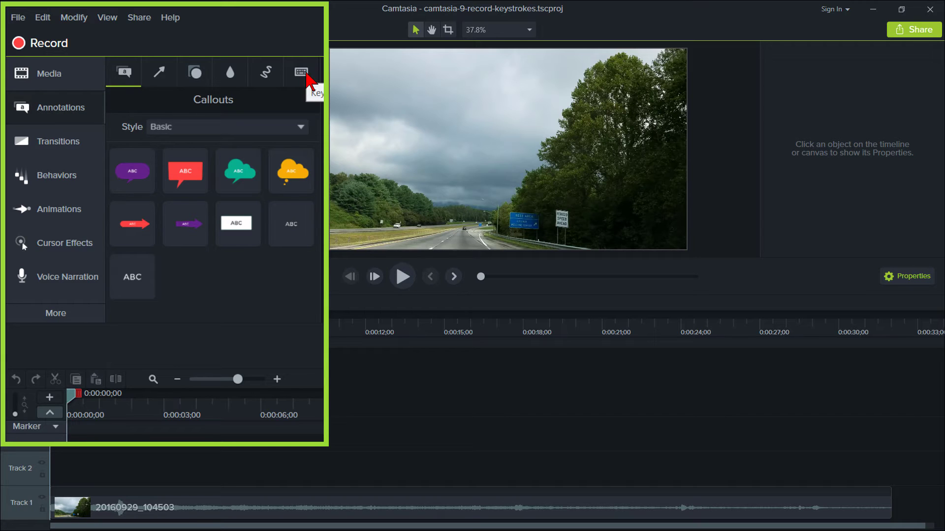
pyautogui.click(303, 76)
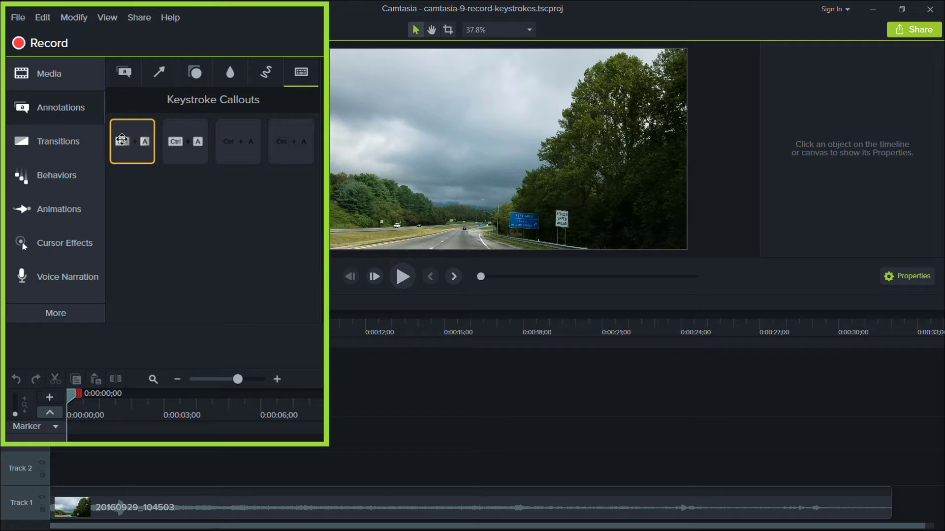
pyautogui.moveTo(122, 140); pyautogui.dragTo(432, 124)
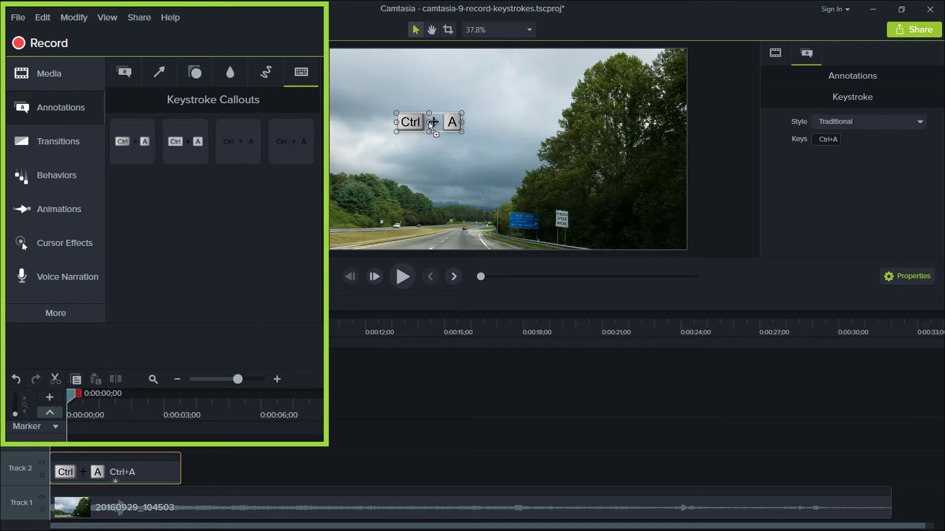
pyautogui.hotkey('ctrl', 'z')
pyautogui.moveTo(132, 141); pyautogui.dragTo(81, 455)
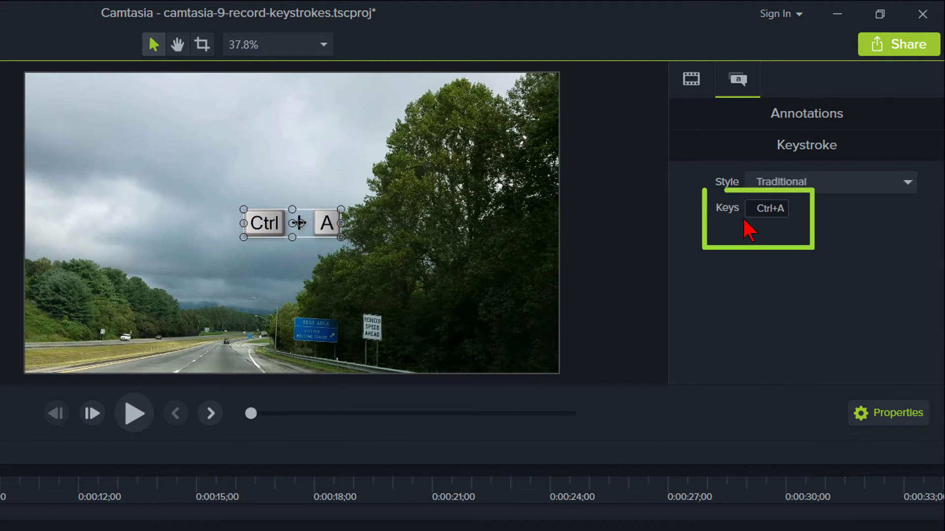
# Change the callout's keys to Ctrl+S and move it to the video's top-left corner
pyautogui.click(756, 208)
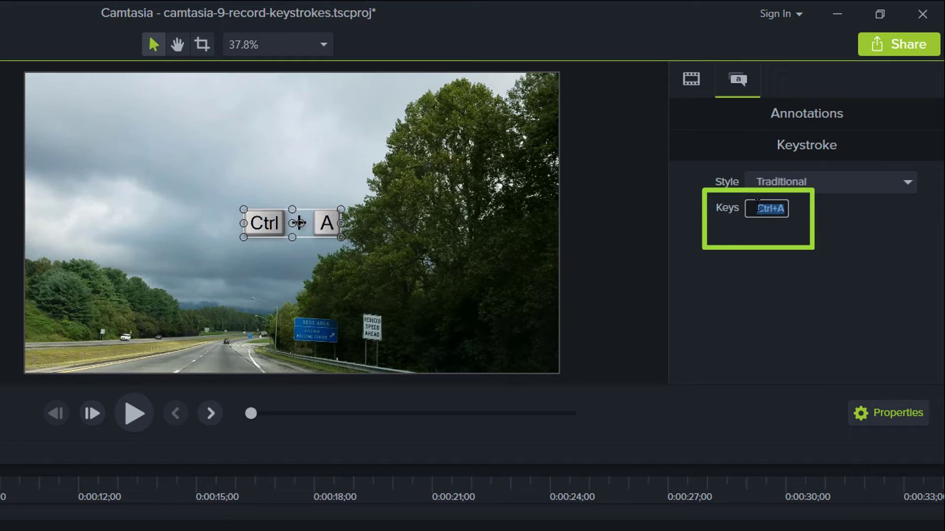
pyautogui.hotkey('ctrl', 's')
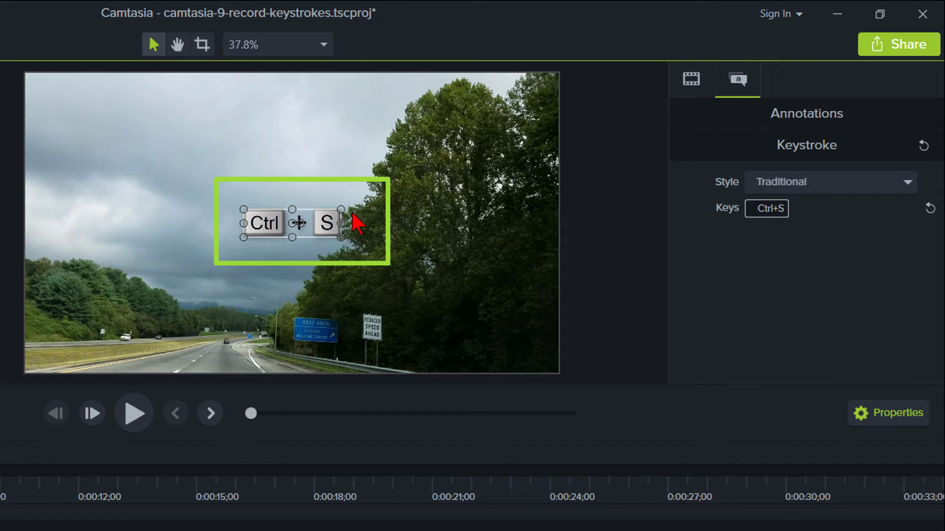
pyautogui.moveTo(327, 220); pyautogui.dragTo(242, 148)
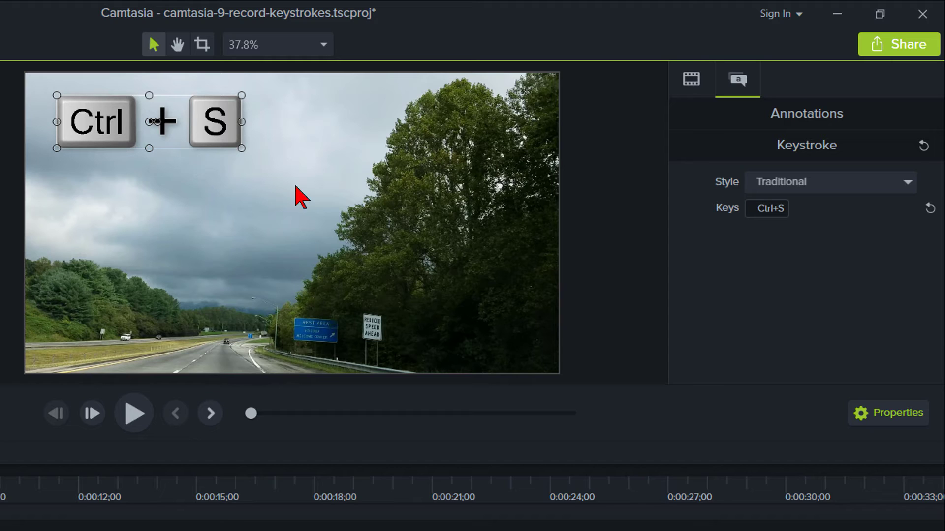
# Try the Gray, Clear and Outline keystroke styles, ending on Outline
pyautogui.click(908, 185)
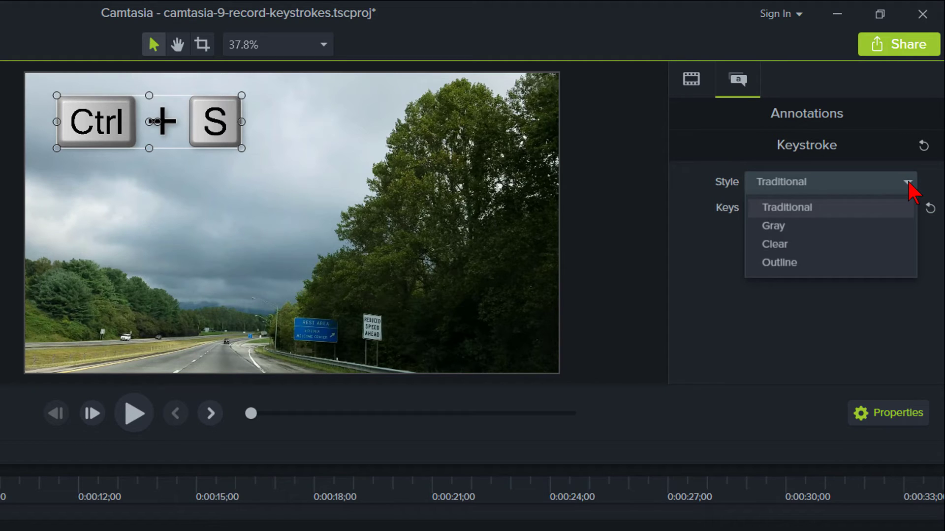
pyautogui.click(878, 228)
pyautogui.click(908, 183)
pyautogui.click(872, 244)
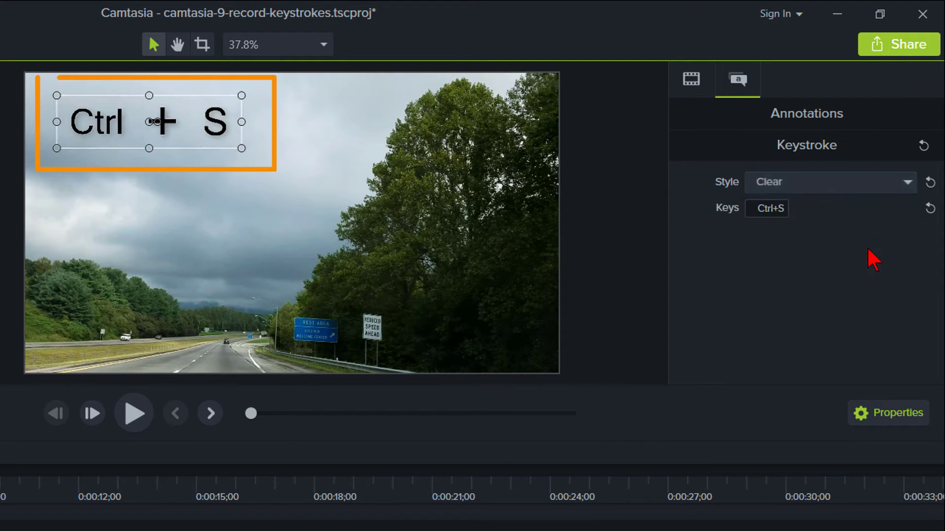
pyautogui.click(907, 189)
pyautogui.click(869, 265)
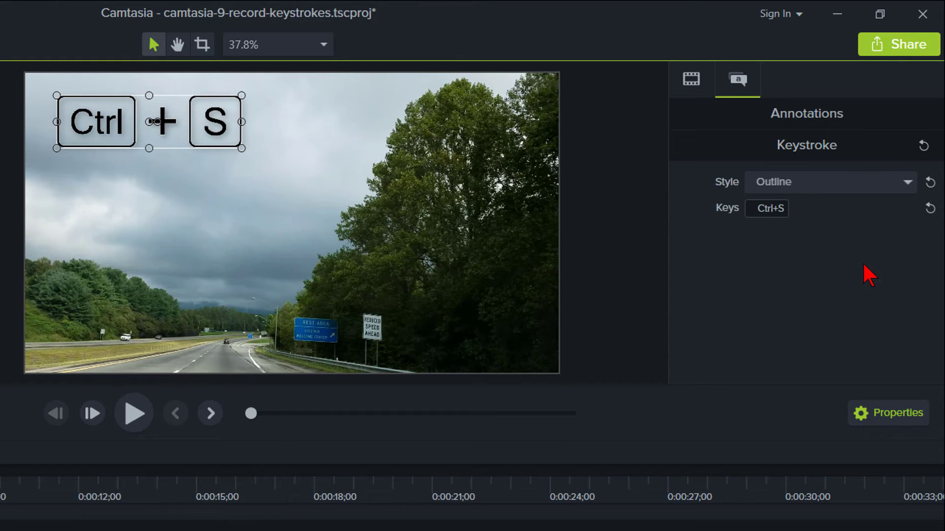
# Re-record the callout keys as Ctrl+Shift+S and shift the widened callout back inside the frame
pyautogui.click(766, 209)
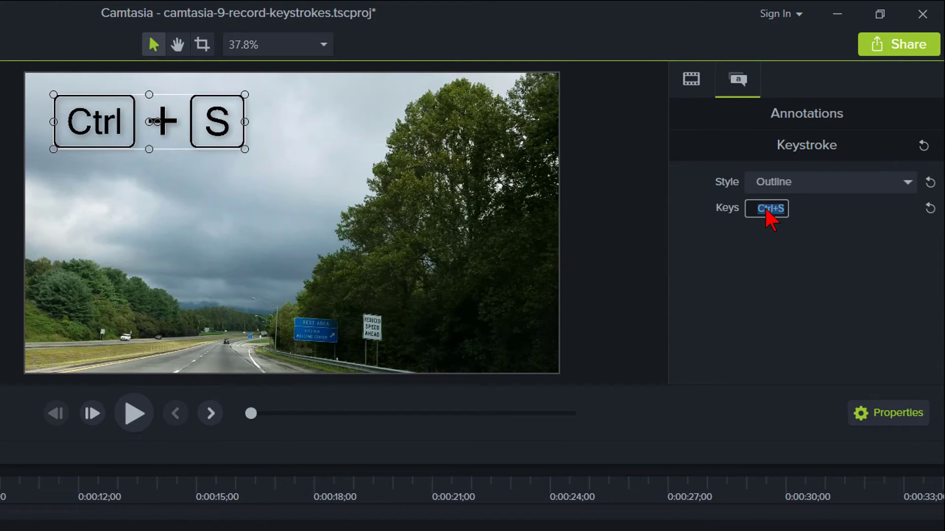
pyautogui.hotkey('ctrl', 'shift', 's')
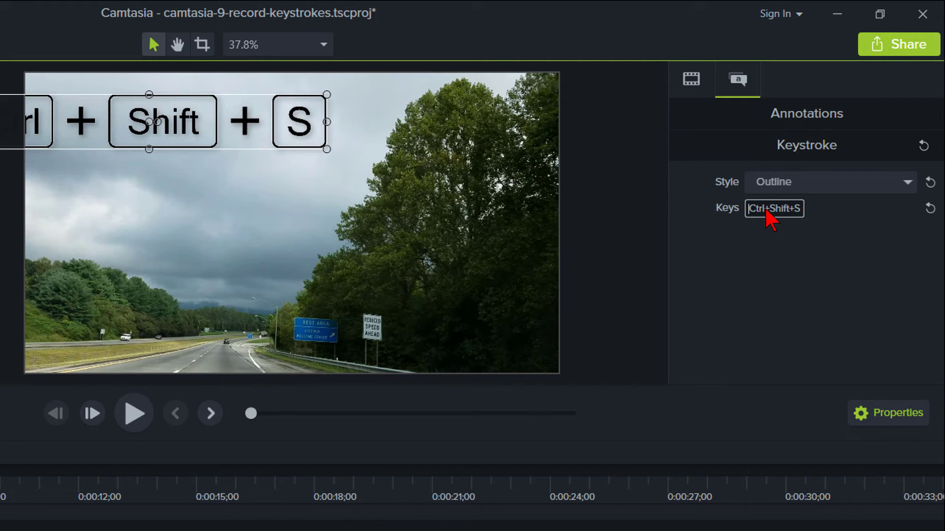
pyautogui.moveTo(148, 122); pyautogui.dragTo(218, 130)
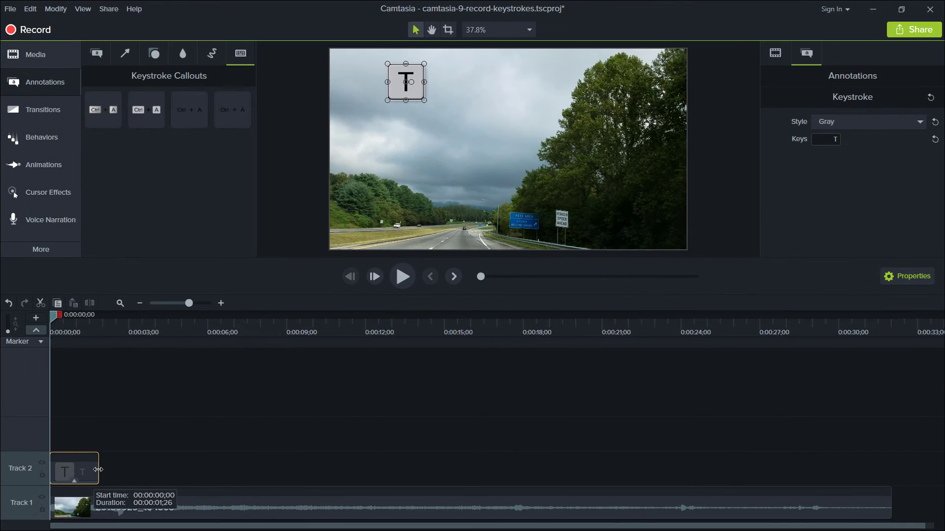
# Arrange the letter key callouts to spell TOPSHELFVA.COM and group them
pyautogui.moveTo(98, 474); pyautogui.dragTo(89, 474)
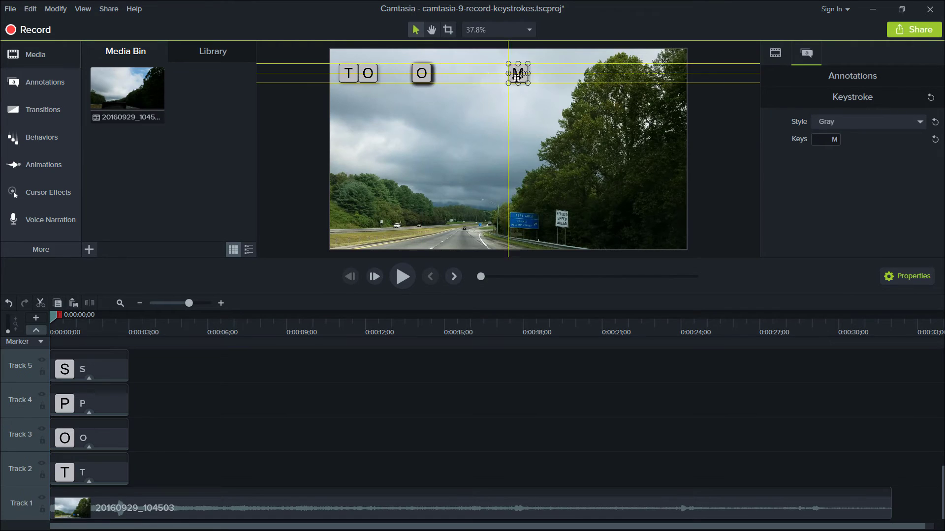
pyautogui.moveTo(506, 73); pyautogui.dragTo(443, 73)
pyautogui.moveTo(368, 73)
pyautogui.mouseDown()
pyautogui.moveTo(405, 73)
pyautogui.moveTo(386, 74)
pyautogui.mouseUp()
pyautogui.hotkey('ctrl', 'g')
# Move the TopShelfVA.com group to the video's bottom, then delete it
pyautogui.scroll(-2, 72, 386)
pyautogui.moveTo(578, 69); pyautogui.dragTo(541, 217)
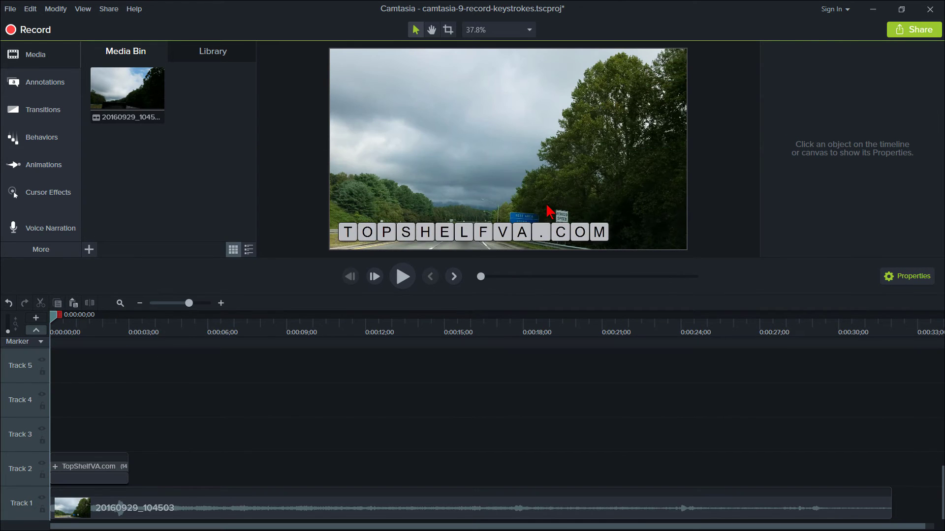
pyautogui.click(77, 475)
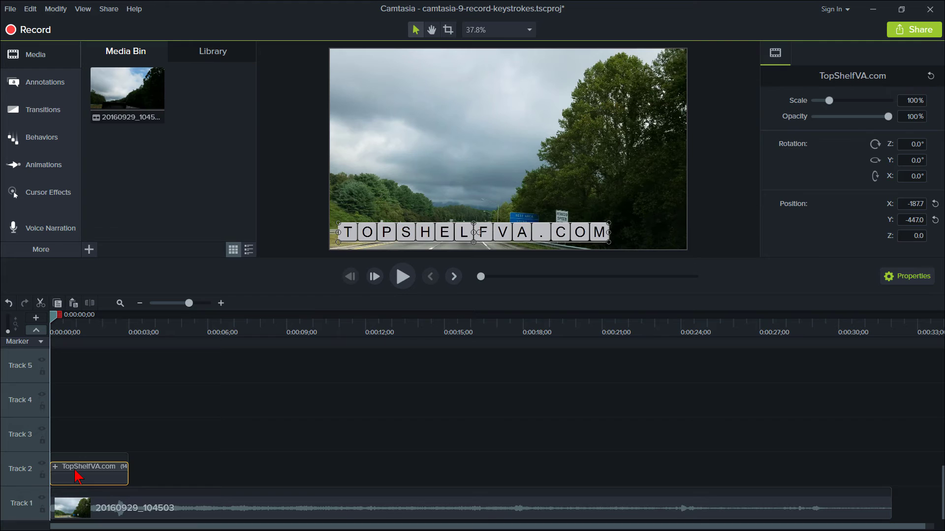
pyautogui.press('Delete')
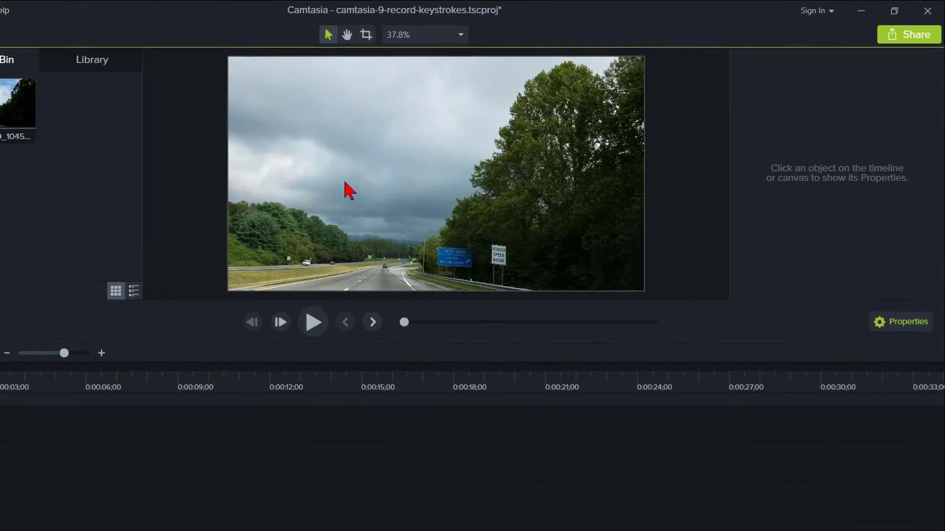
# Record Ctrl+S as the keys of the enlarged Ctrl+A callout in its Keystroke properties
pyautogui.click(405, 111)
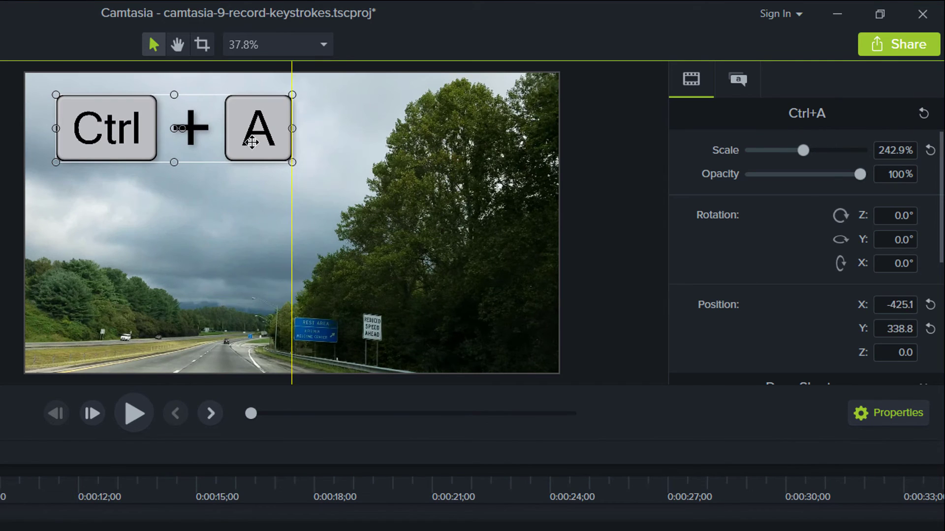
pyautogui.click(738, 79)
pyautogui.click(763, 210)
pyautogui.hotkey('ctrl', 's')
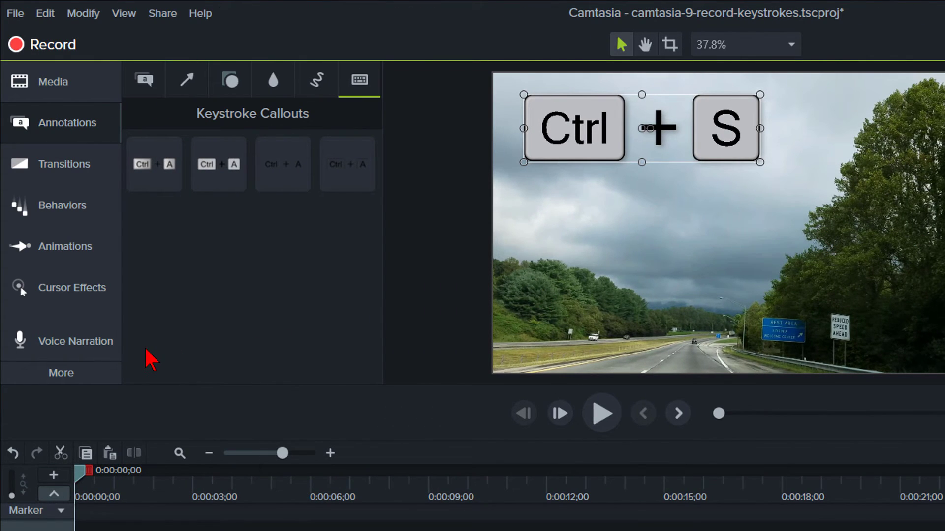
pyautogui.click(80, 378)
# Apply the Colorize visual effect to the Ctrl+S clip on Track 2
pyautogui.click(80, 378)
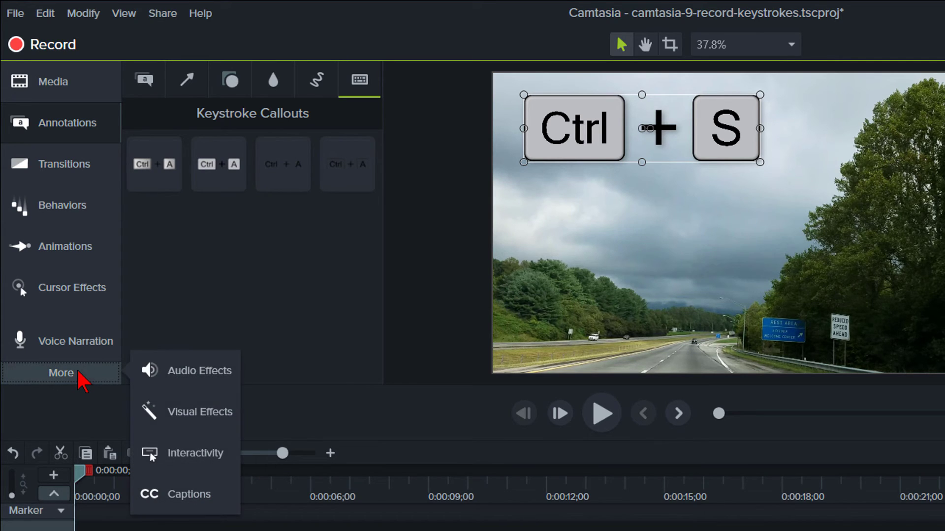
pyautogui.click(180, 416)
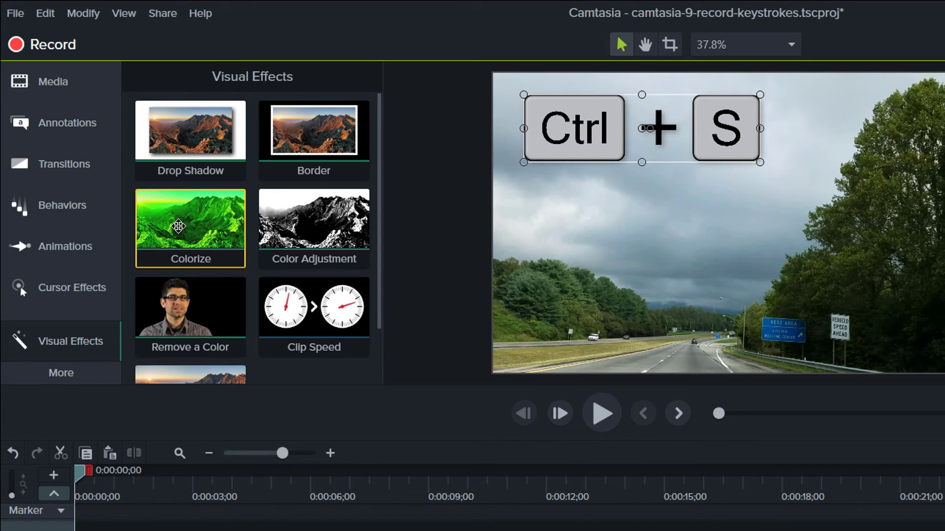
pyautogui.moveTo(178, 226)
pyautogui.mouseDown()
pyautogui.moveTo(274, 194)
pyautogui.moveTo(574, 152)
pyautogui.moveTo(585, 136)
pyautogui.mouseUp()
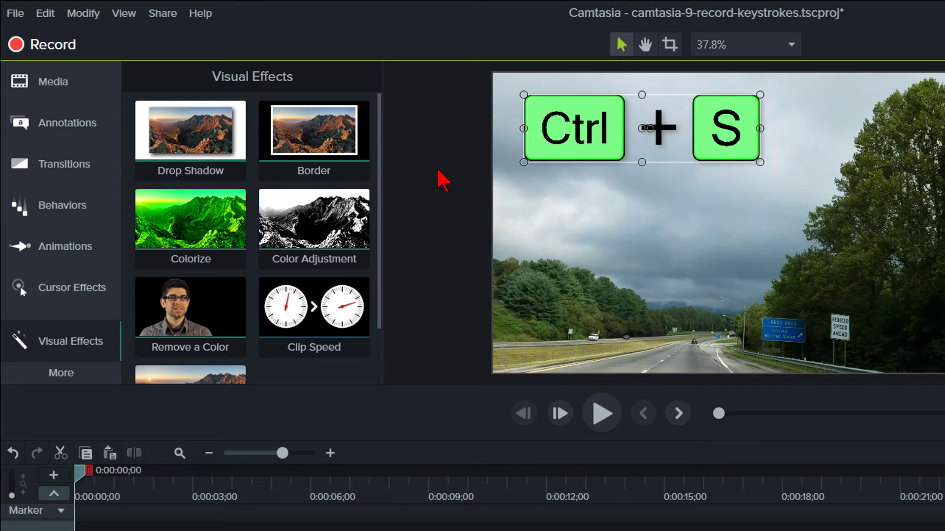
pyautogui.hotkey('ctrl', 'z')
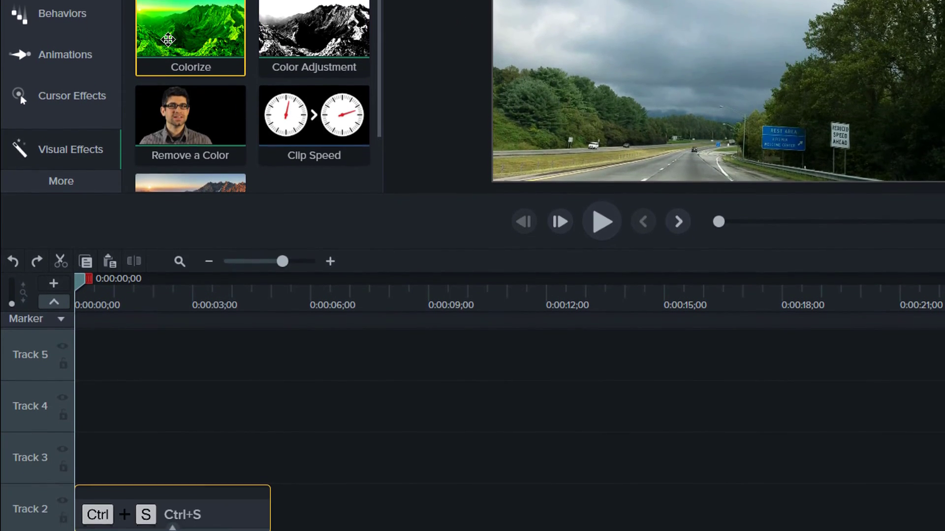
pyautogui.moveTo(166, 140); pyautogui.dragTo(157, 522)
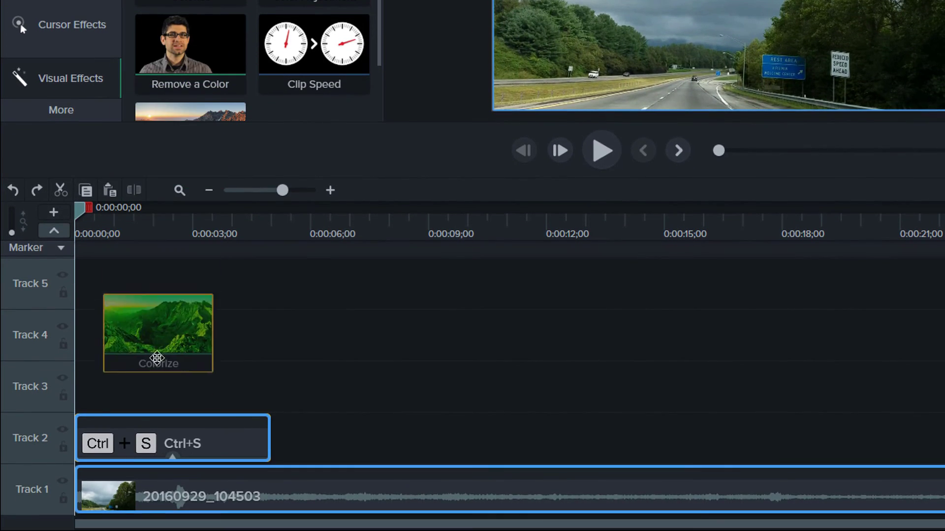
pyautogui.moveTo(156, 358); pyautogui.dragTo(148, 433)
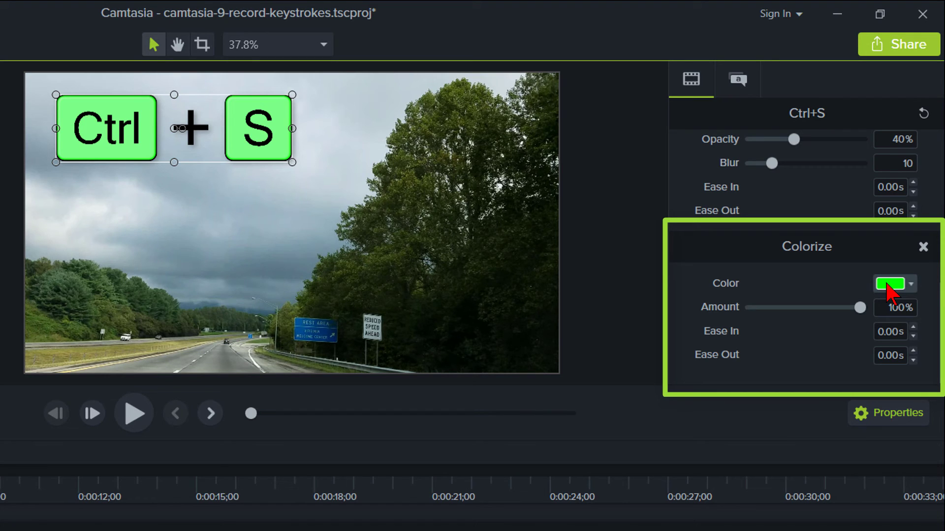
# Try blue, pink and red Colorize tints, then settle on dark green #046737
pyautogui.click(889, 284)
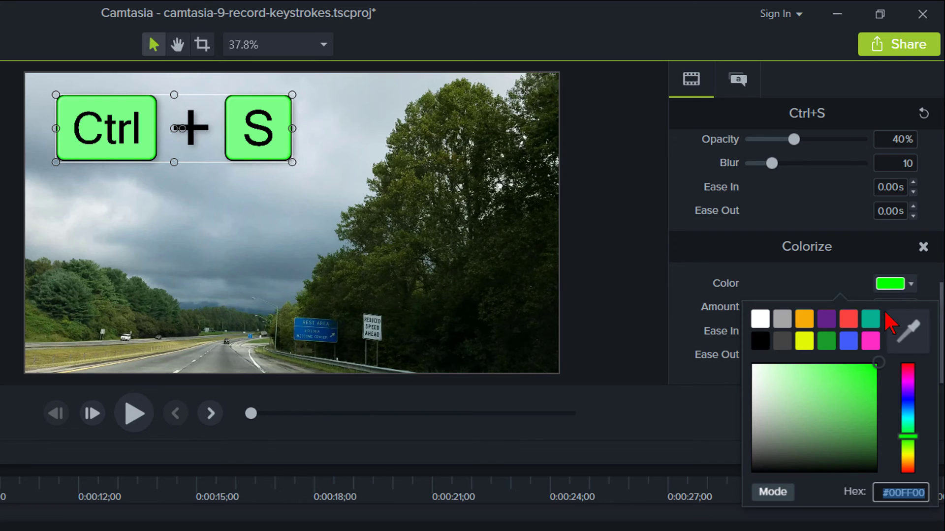
pyautogui.click(846, 341)
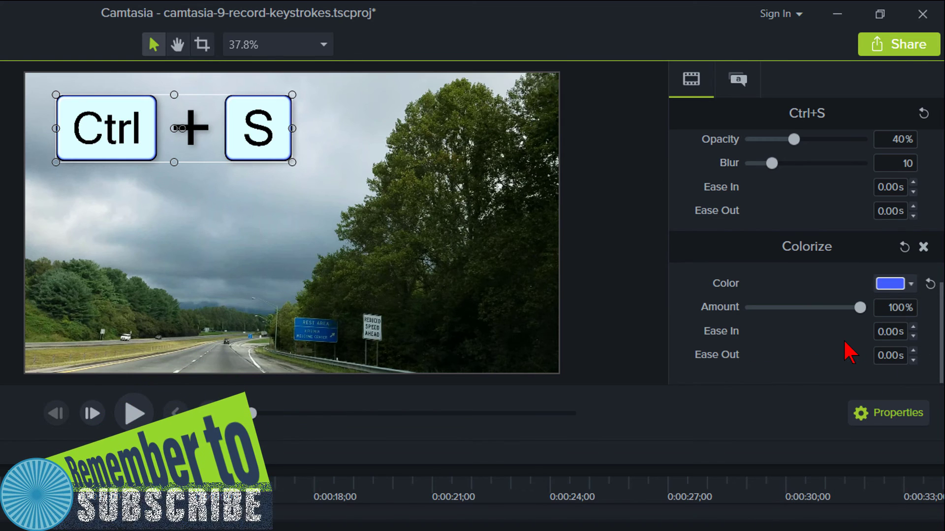
pyautogui.click(894, 284)
pyautogui.moveTo(867, 386); pyautogui.dragTo(869, 424)
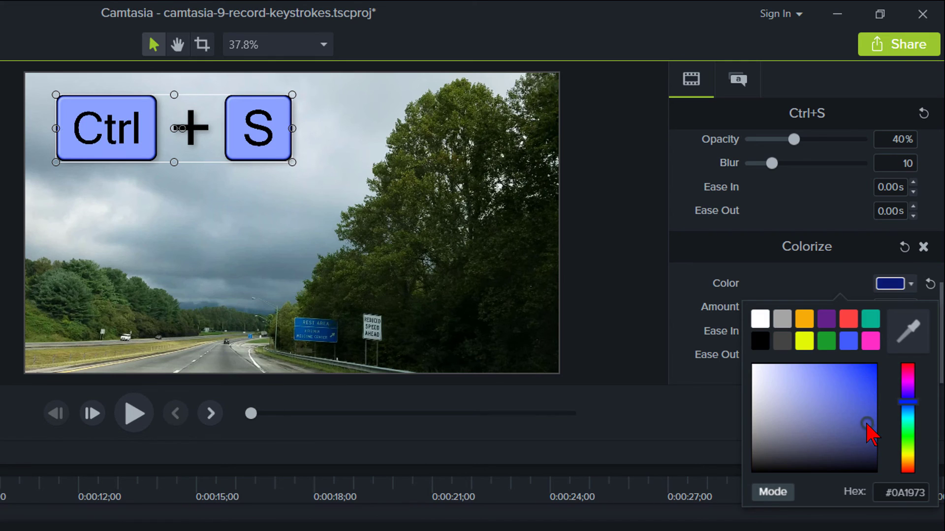
pyautogui.click(909, 381)
pyautogui.moveTo(909, 383); pyautogui.dragTo(896, 379)
pyautogui.click(868, 439)
pyautogui.click(857, 392)
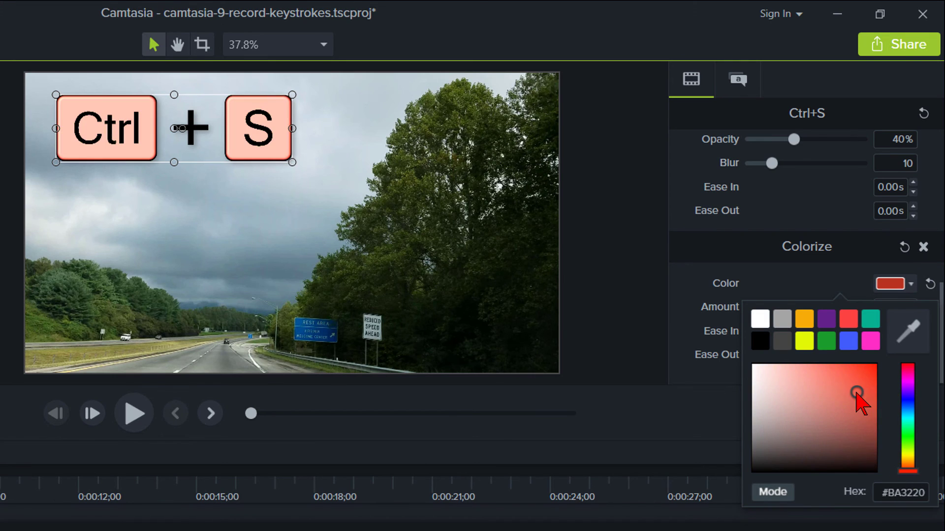
pyautogui.moveTo(907, 418); pyautogui.dragTo(915, 438)
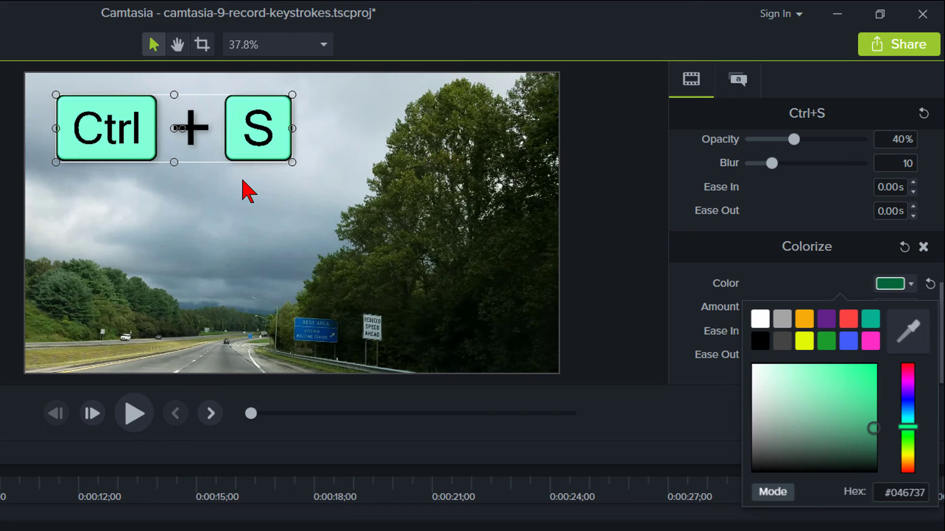